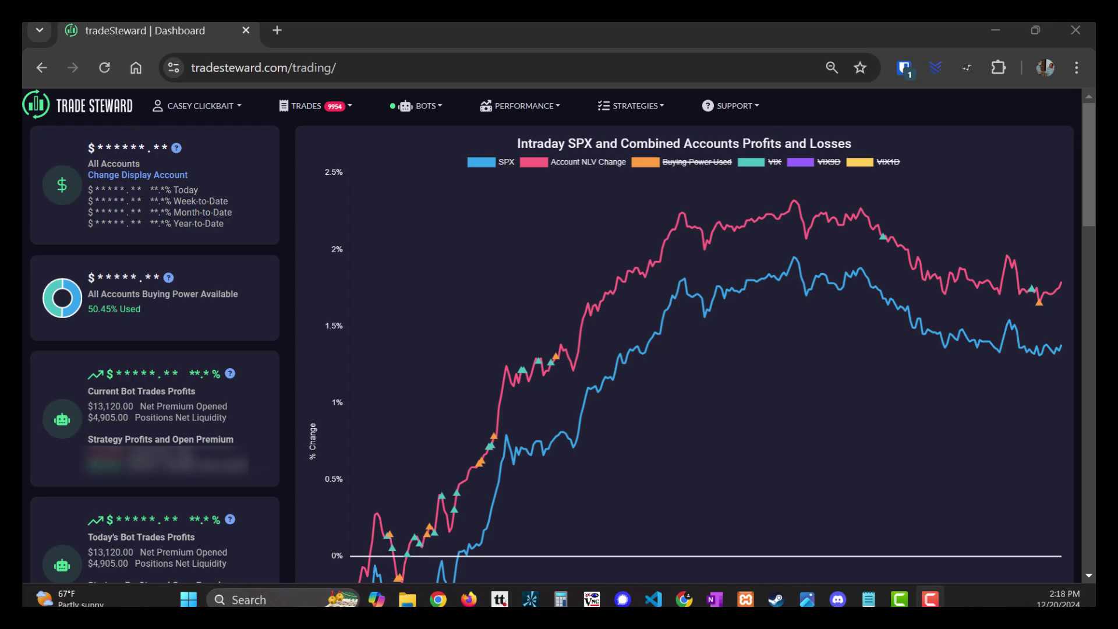
Start a new autotrader bot named 'SPX Iron Condor'
click(439, 114)
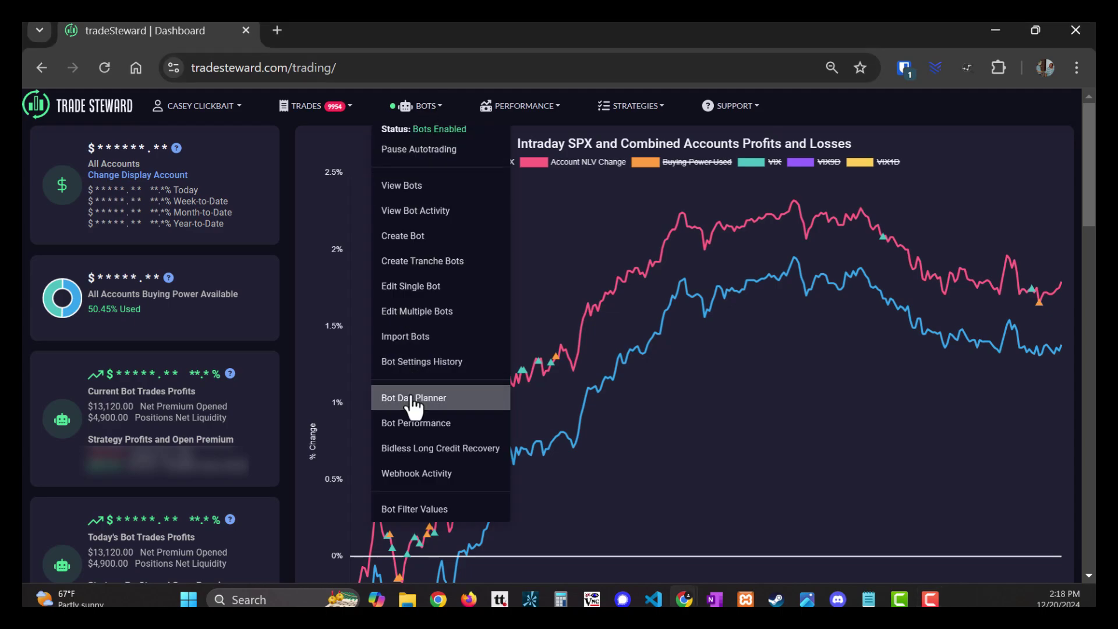
click(408, 236)
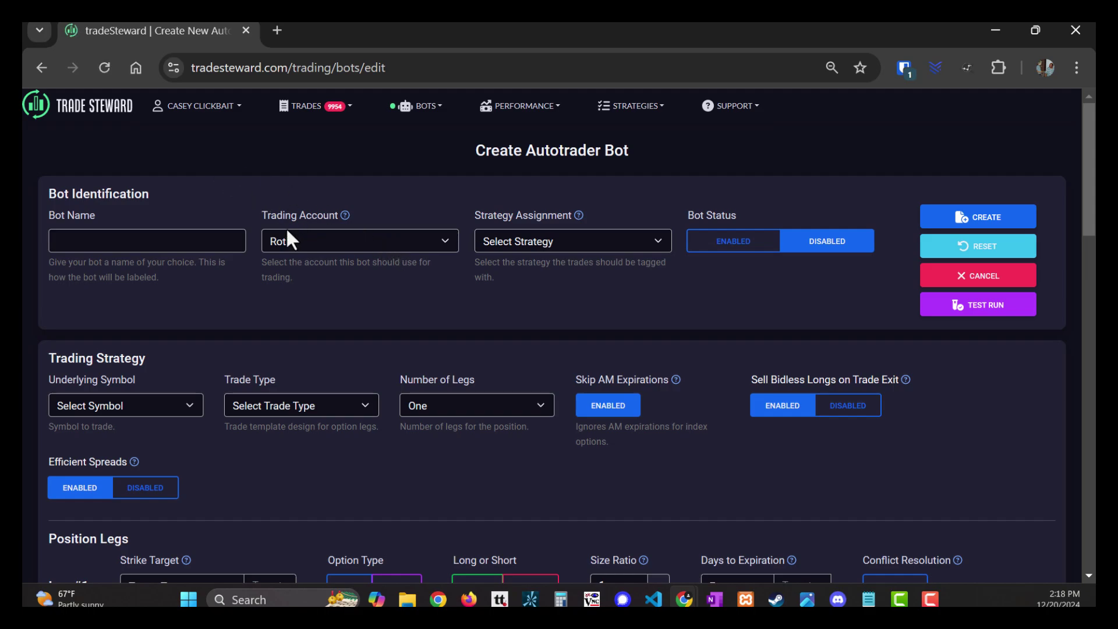
click(111, 242)
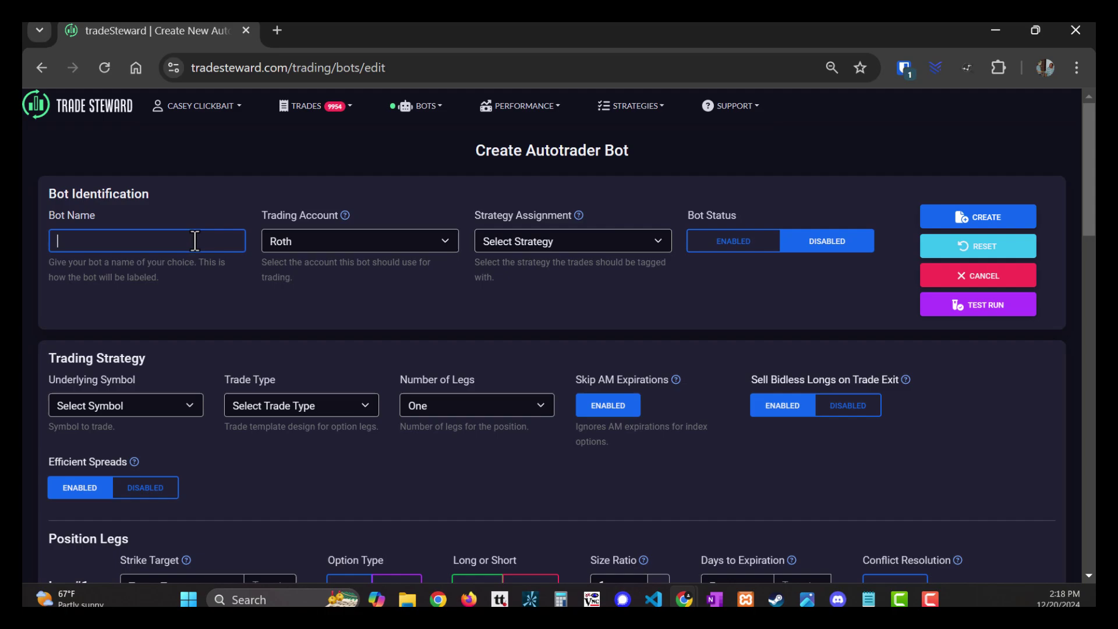
text(SPX Iron Condor)
Assign the bot to the Main account and the Tastytrade Iron Condors strategy
click(312, 234)
click(297, 287)
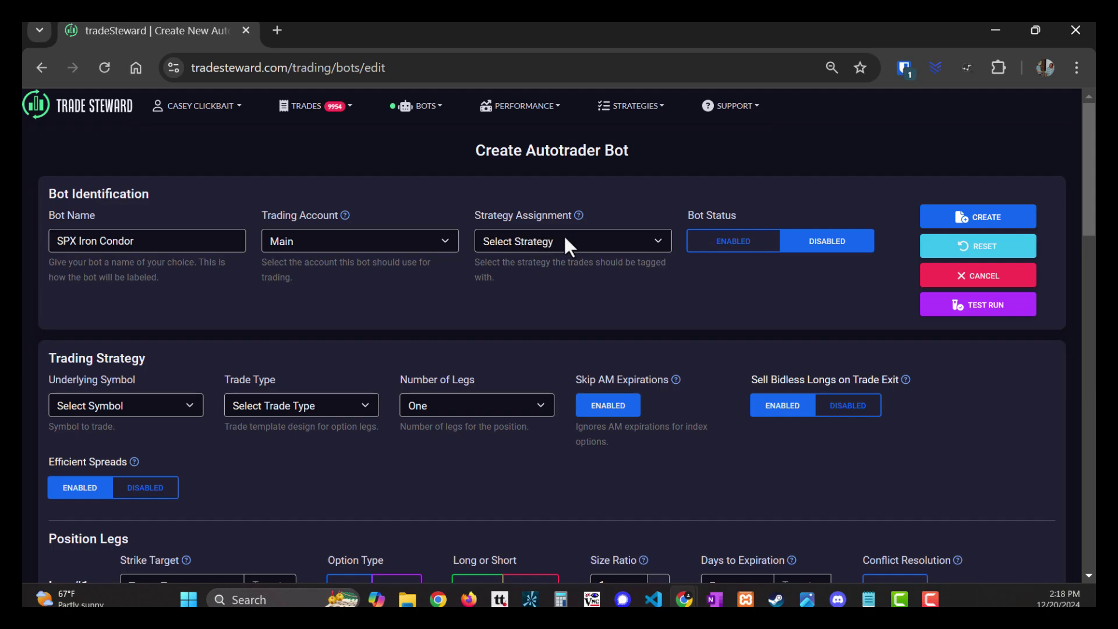
click(648, 240)
scroll(571, 373, down, 3)
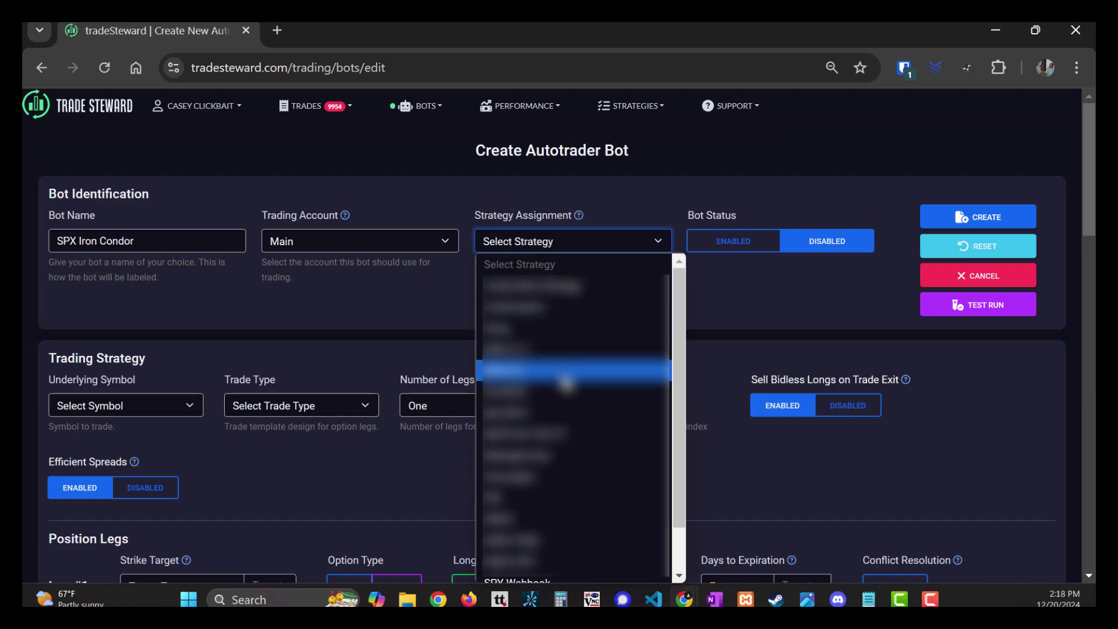
click(568, 568)
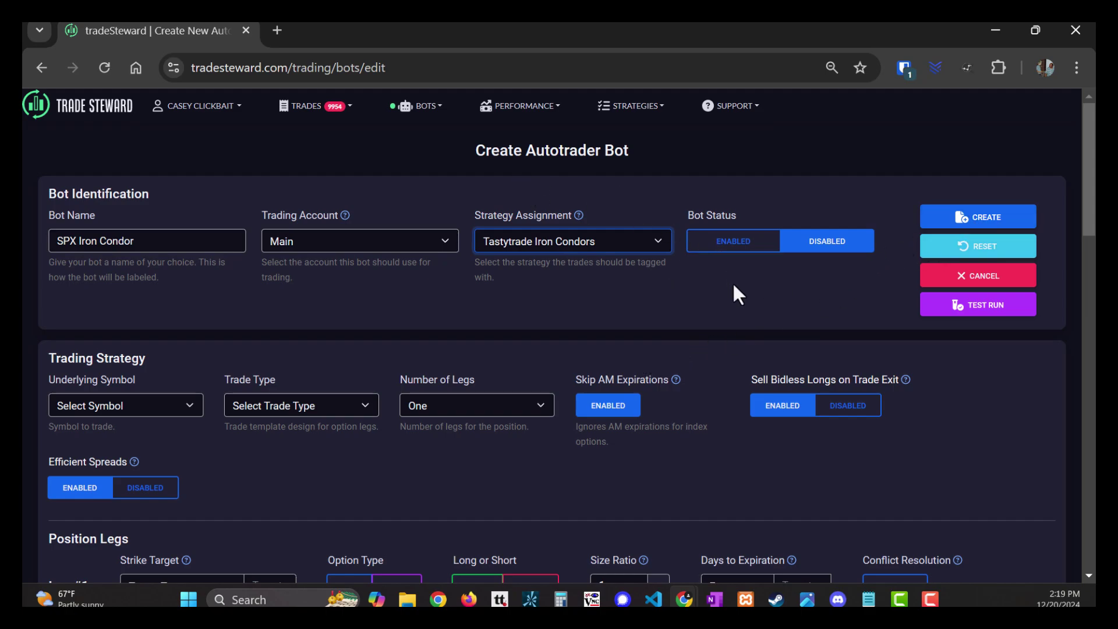
Enable the bot, select SPX as the underlying symbol and Condor as the trade type
click(735, 245)
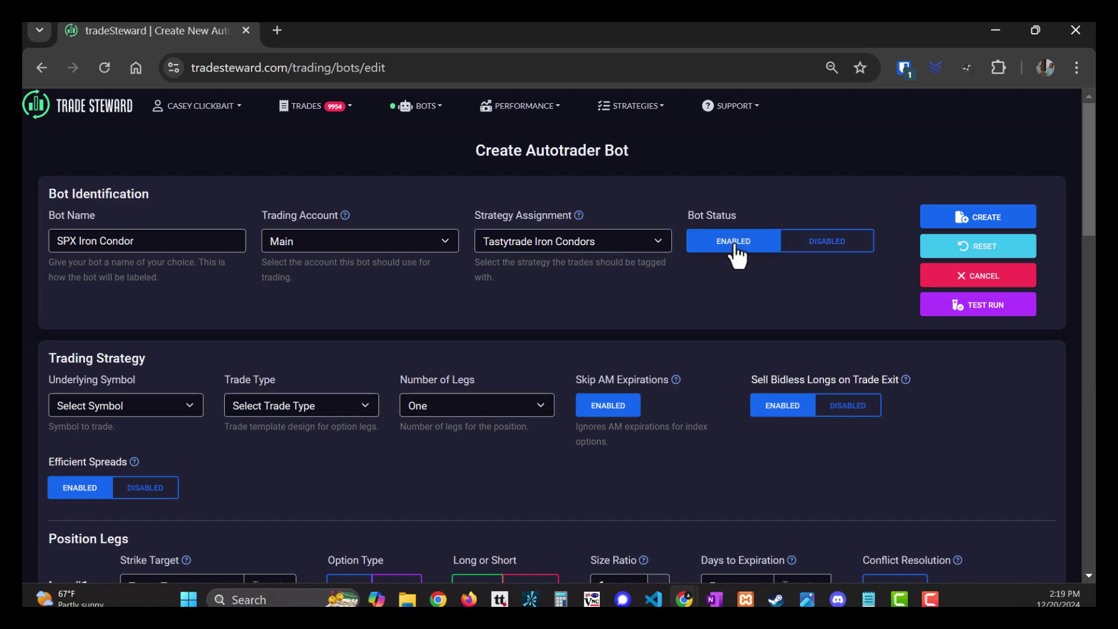
click(140, 408)
scroll(123, 332, down, 5)
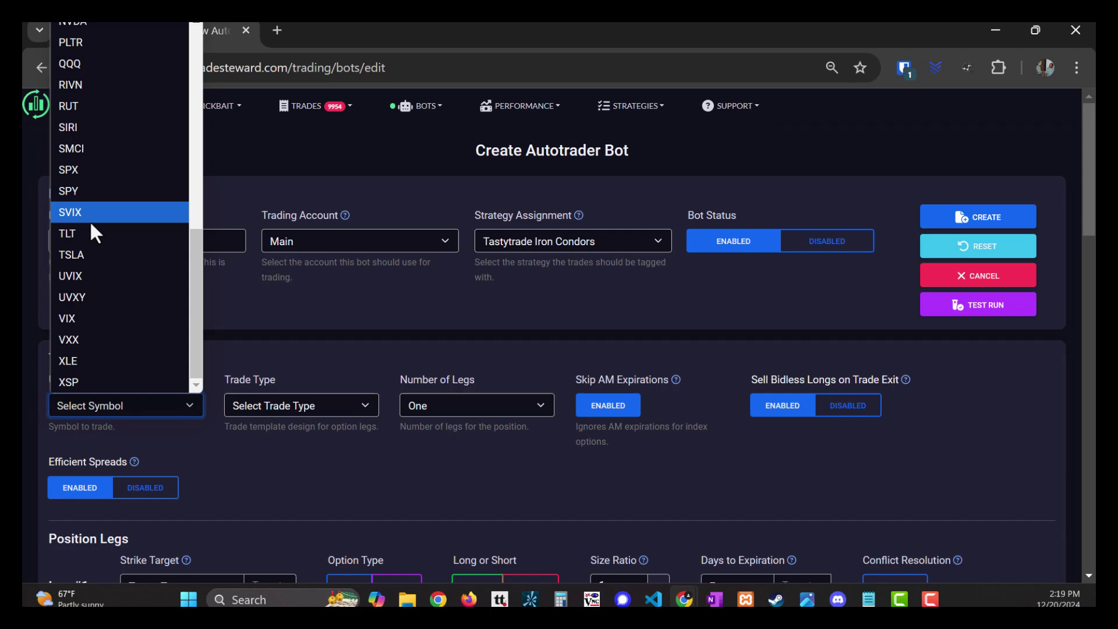
click(86, 172)
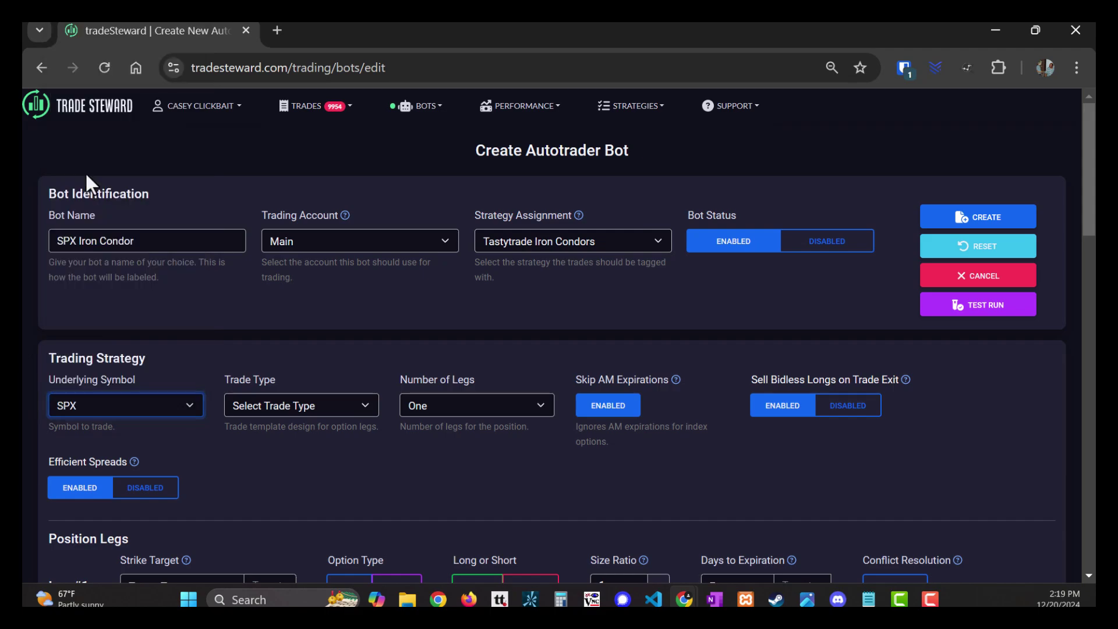
click(270, 409)
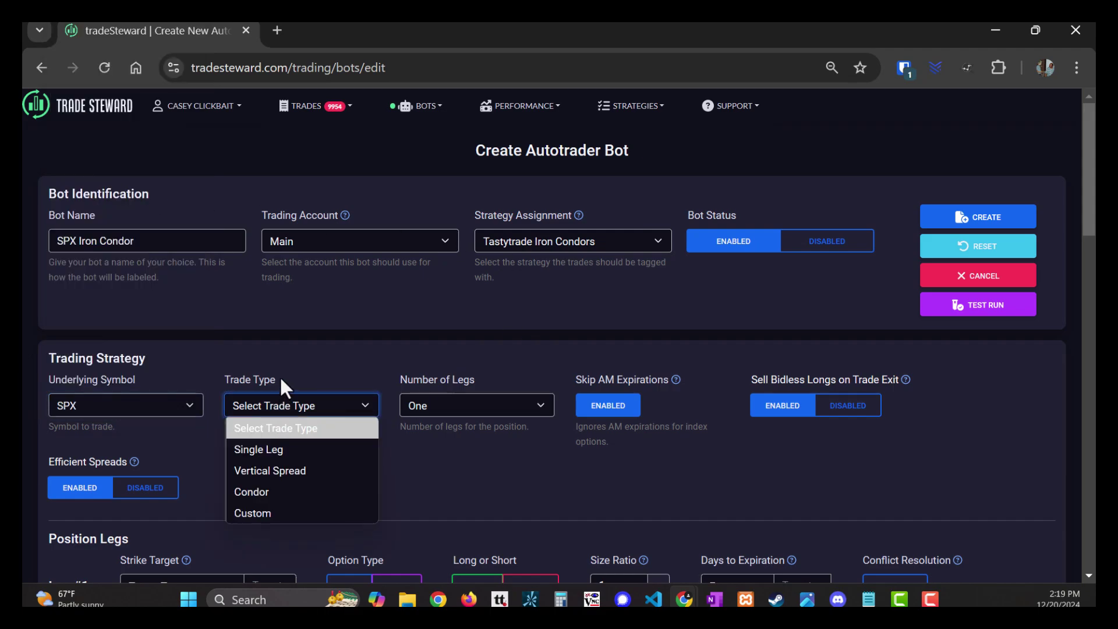
click(269, 492)
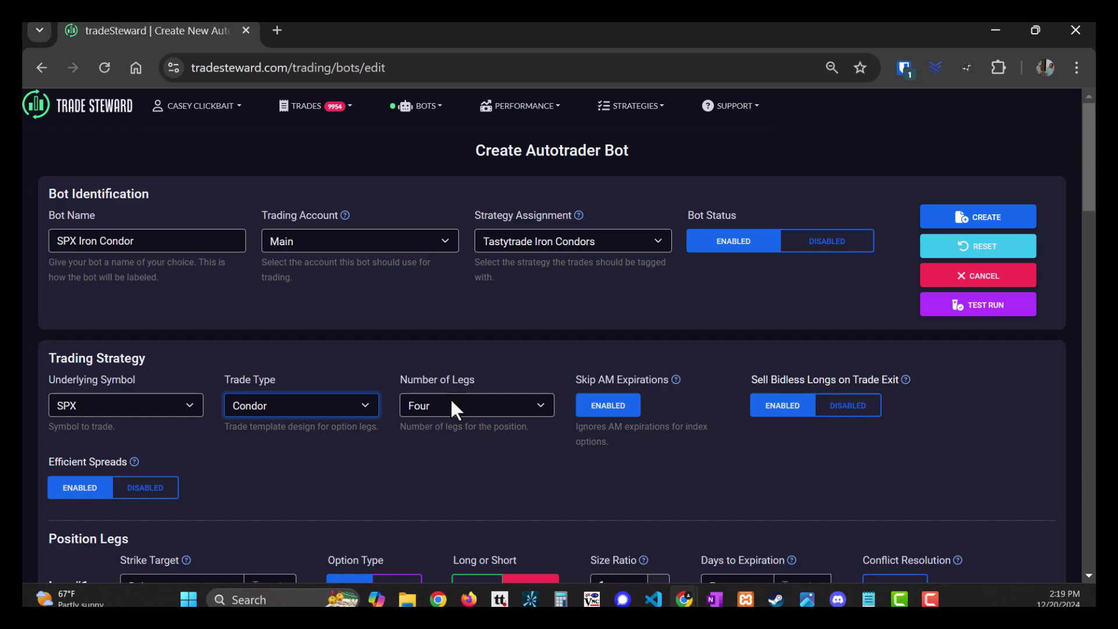
scroll(574, 336, down, 1)
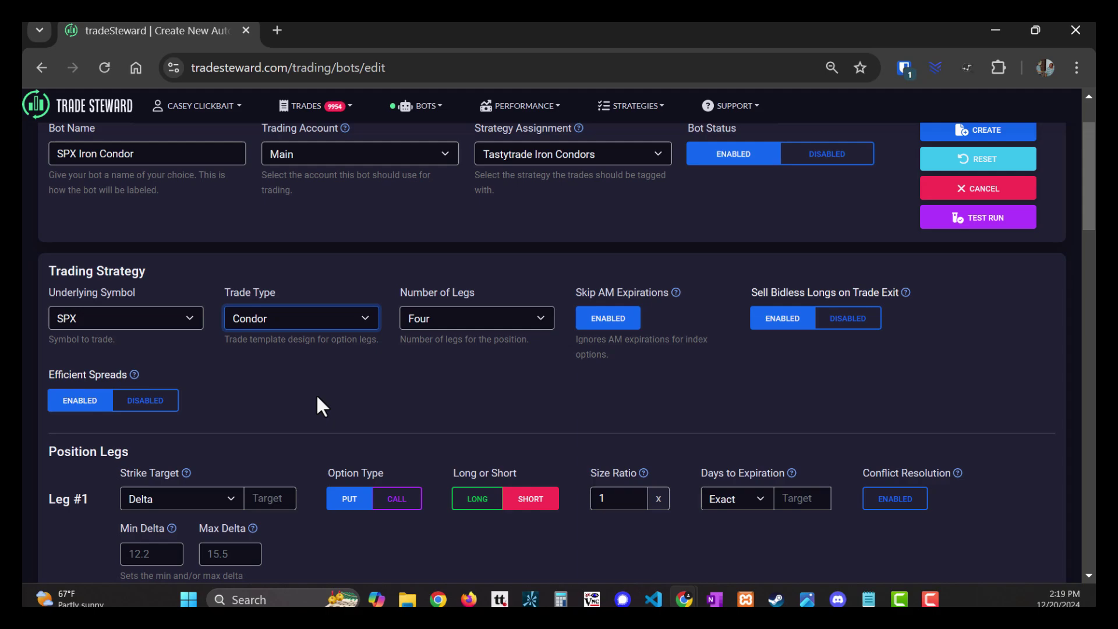
Give Leg #1 a 30 delta target and 45 days to expiration
scroll(269, 403, down, 2)
scroll(140, 408, down, 1)
scroll(140, 408, down, 1)
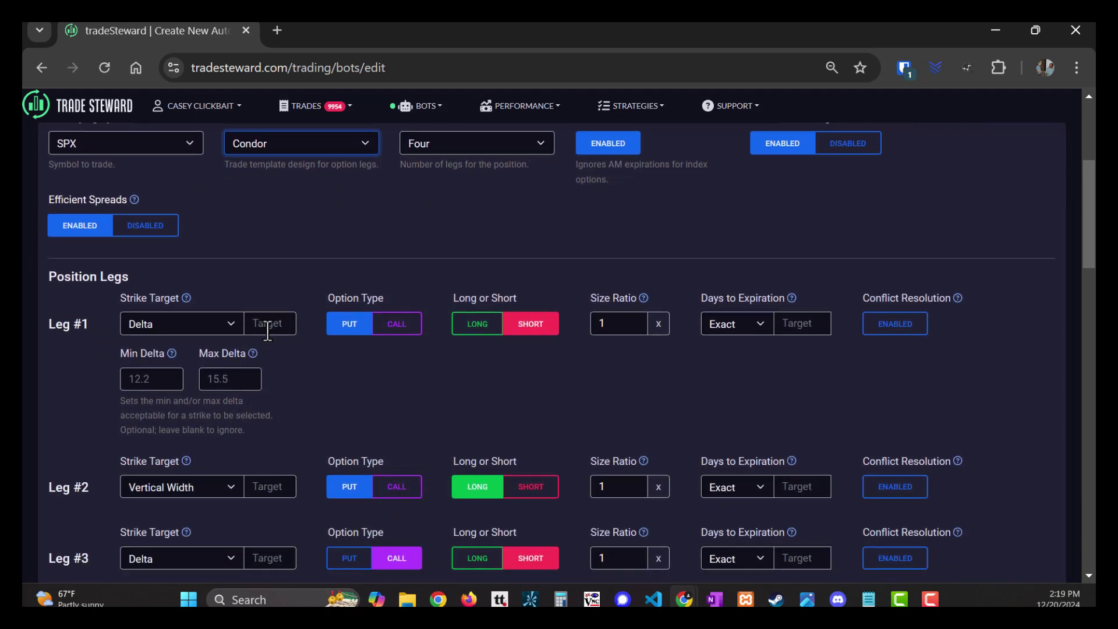
click(274, 323)
text(30)
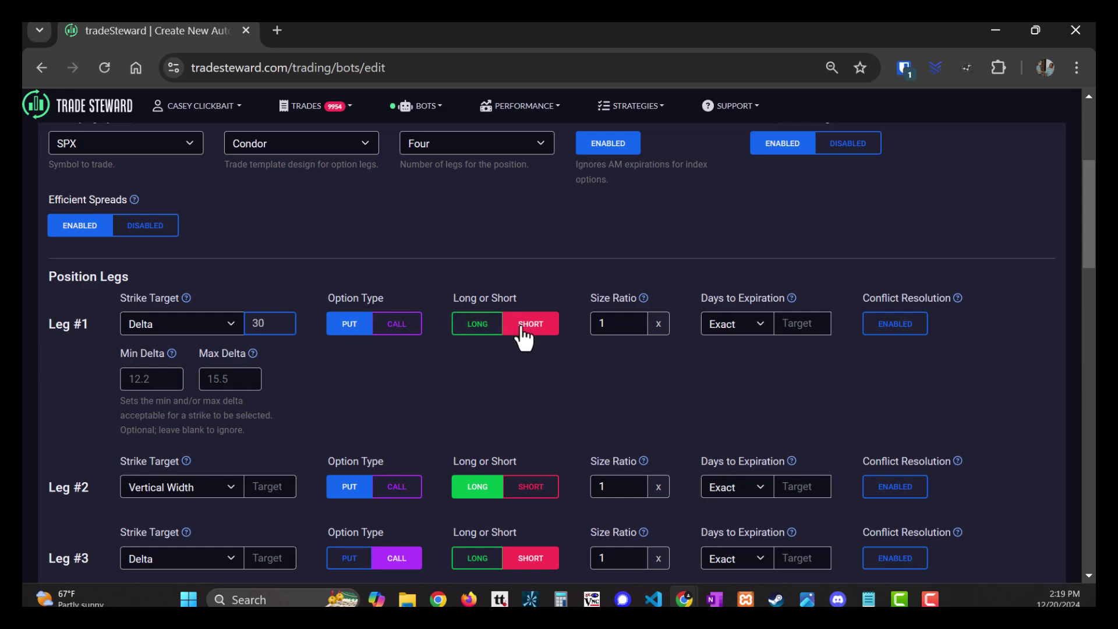
click(800, 323)
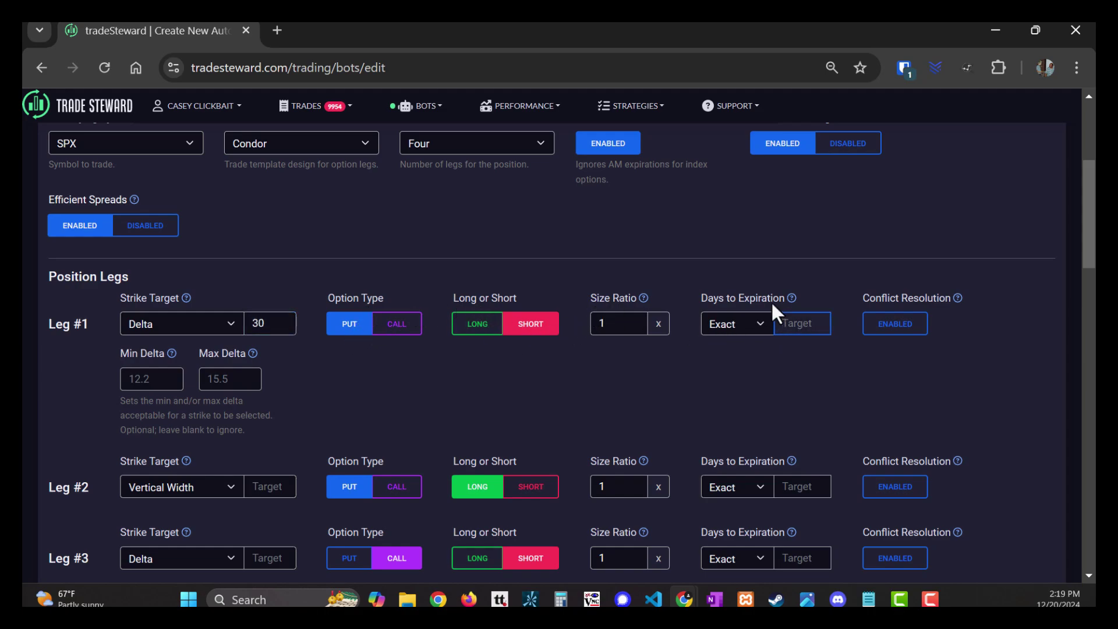
text(45)
click(350, 398)
Give Leg #2 a vertical width of 50 and 45 days to expiration
scroll(343, 399, down, 1)
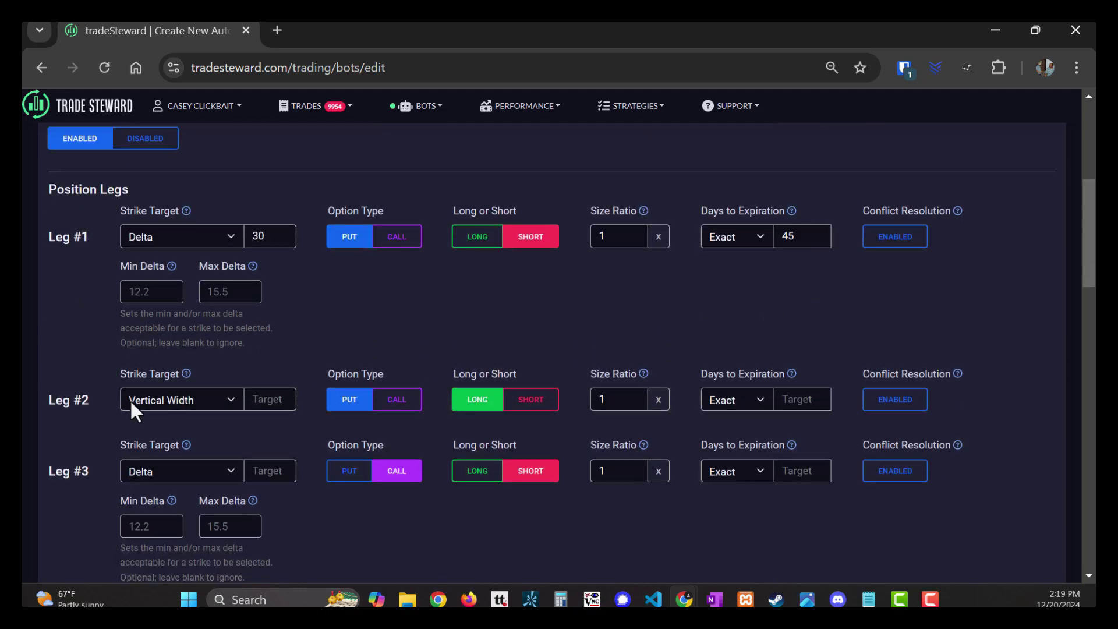
click(262, 400)
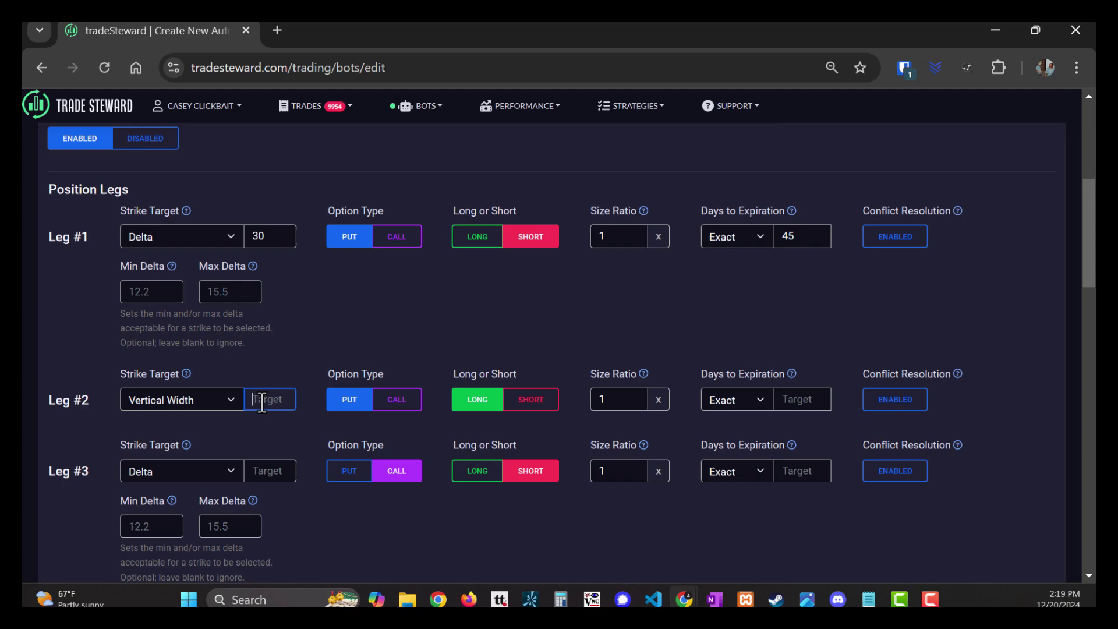
text(50)
click(786, 402)
text(45)
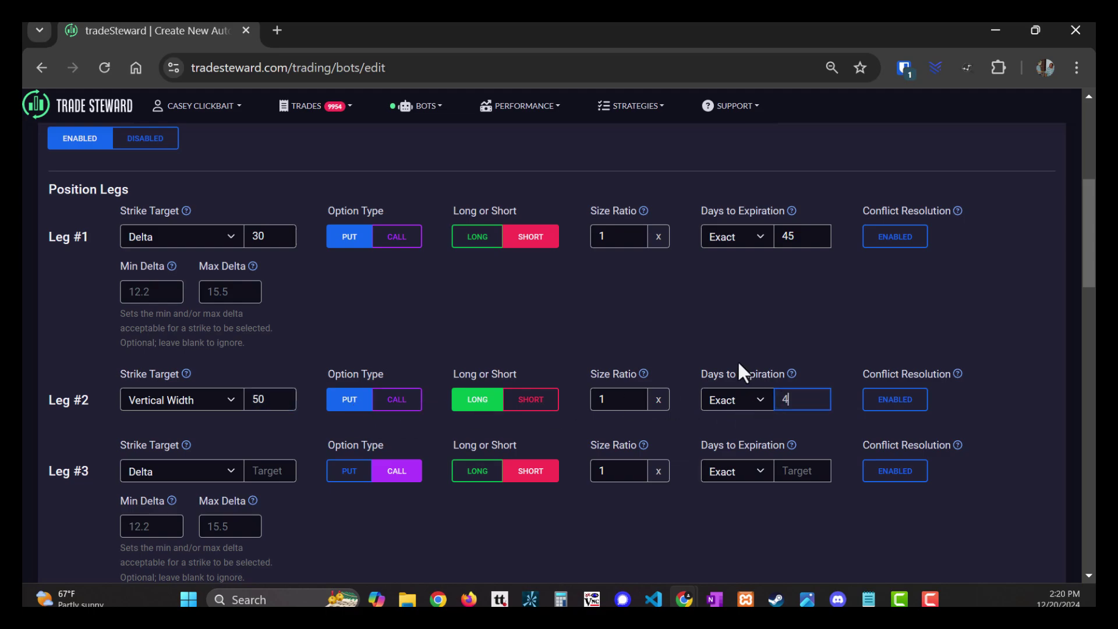
click(534, 347)
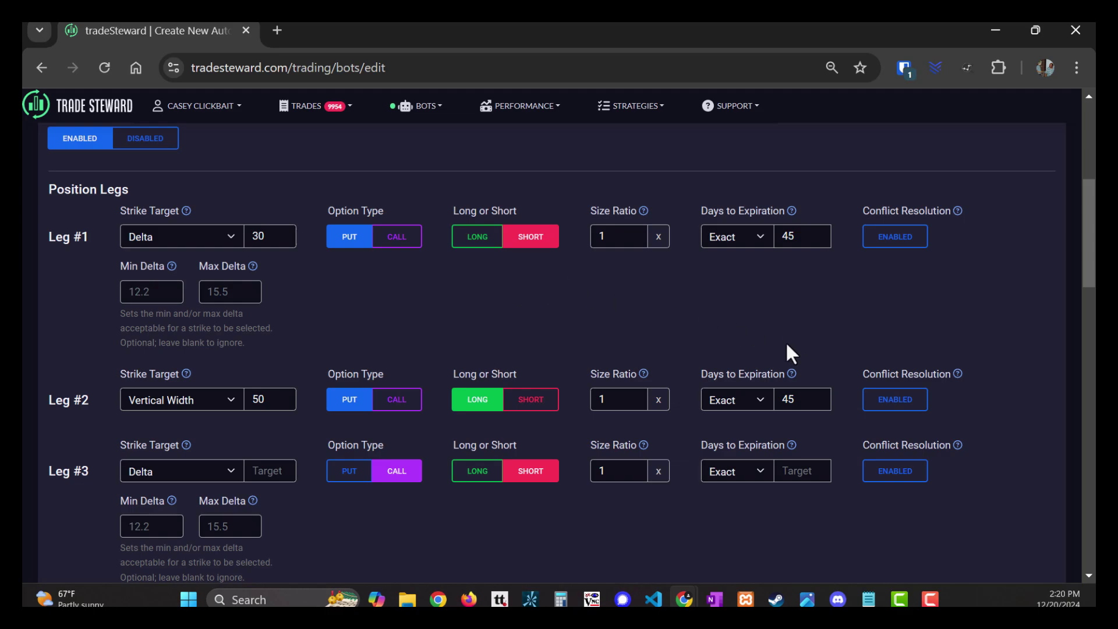
Give Leg #3 a 30 delta target and 45 days to expiration
scroll(267, 291, down, 2)
click(270, 385)
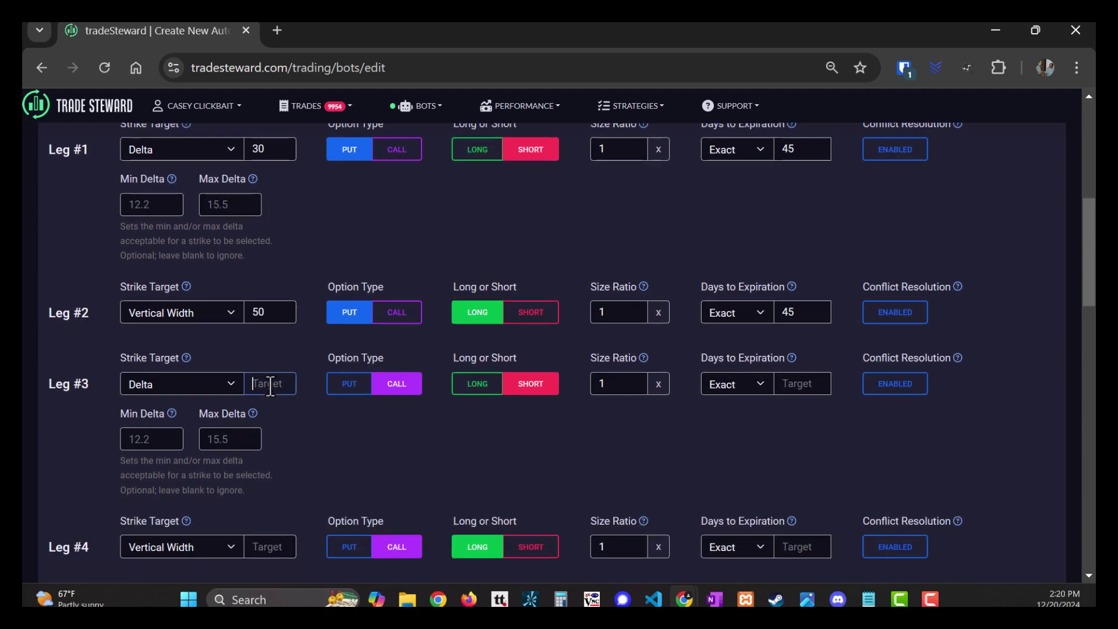
text(30)
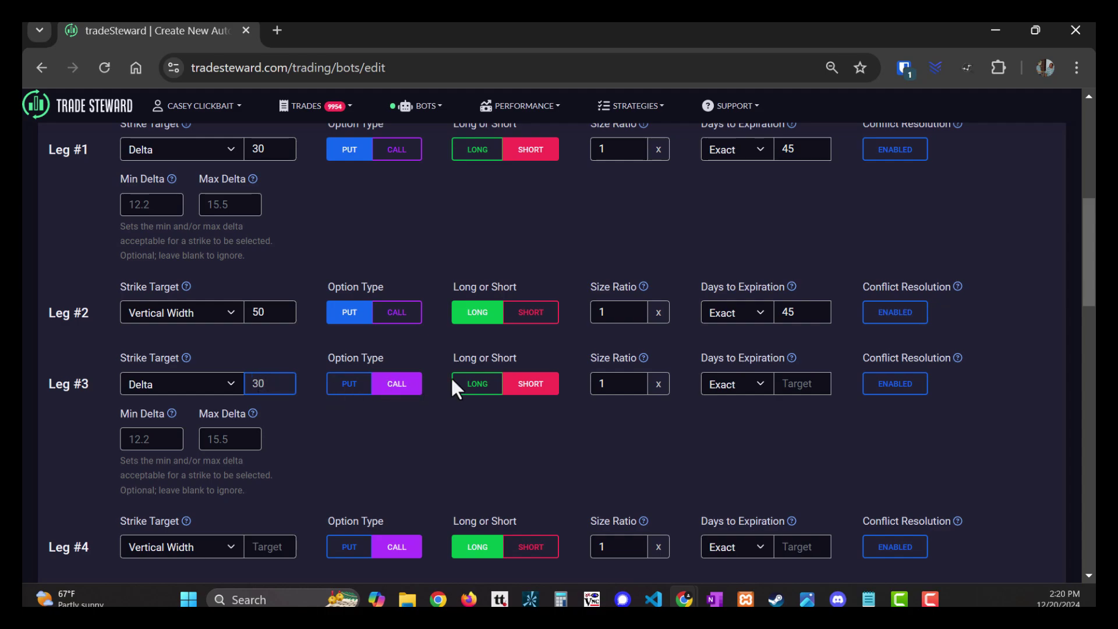
click(801, 385)
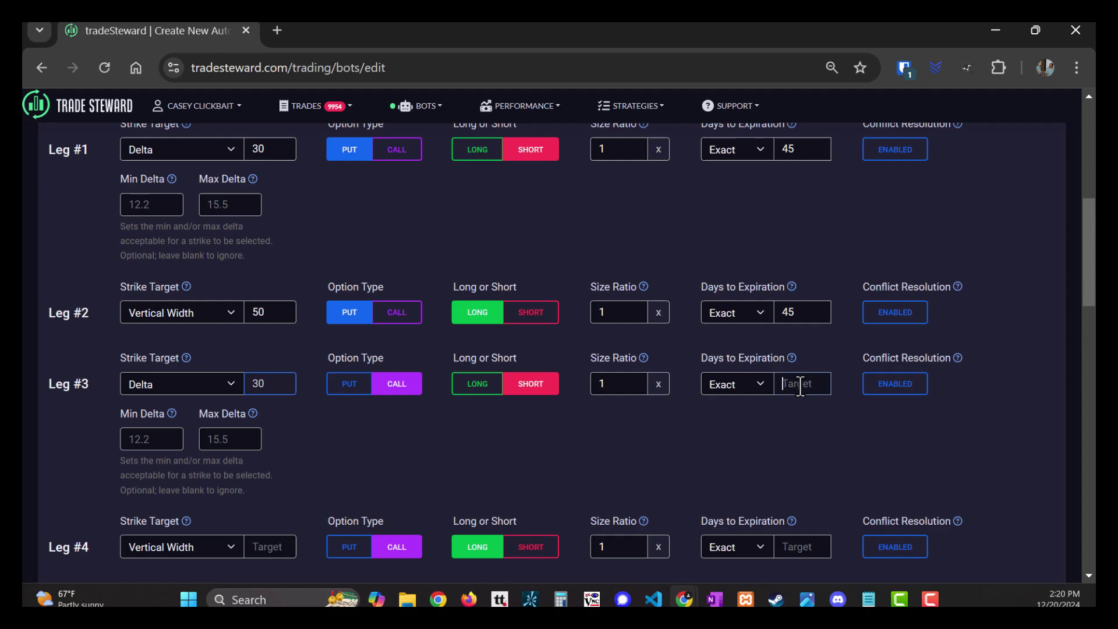
text(45)
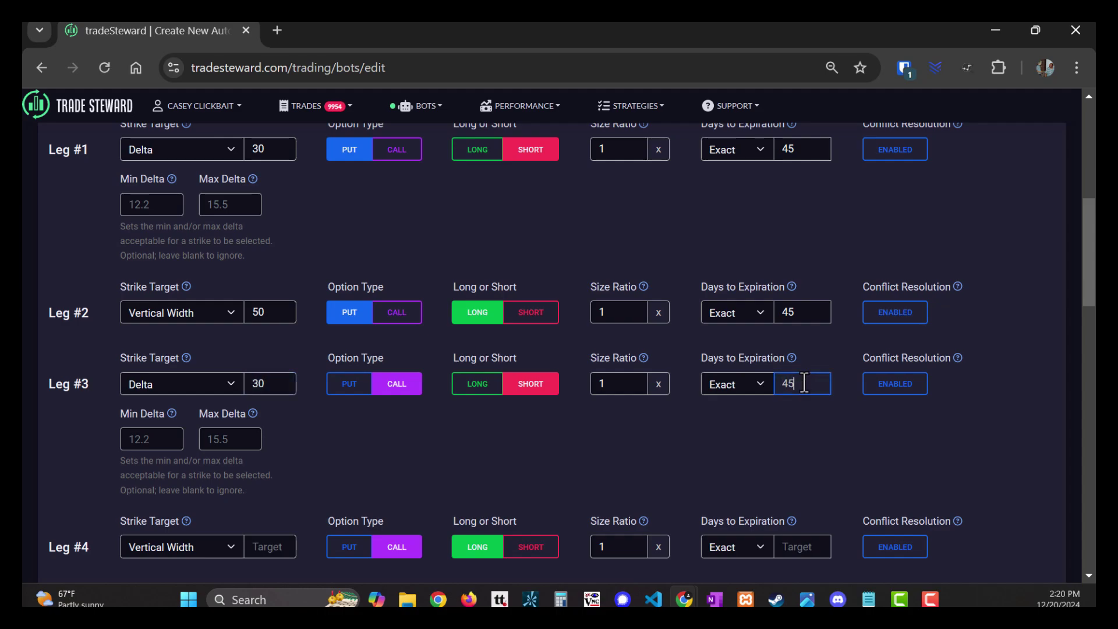
click(538, 414)
Give Leg #4 a strike width of 50 and 45 days to expiration
scroll(200, 424, down, 3)
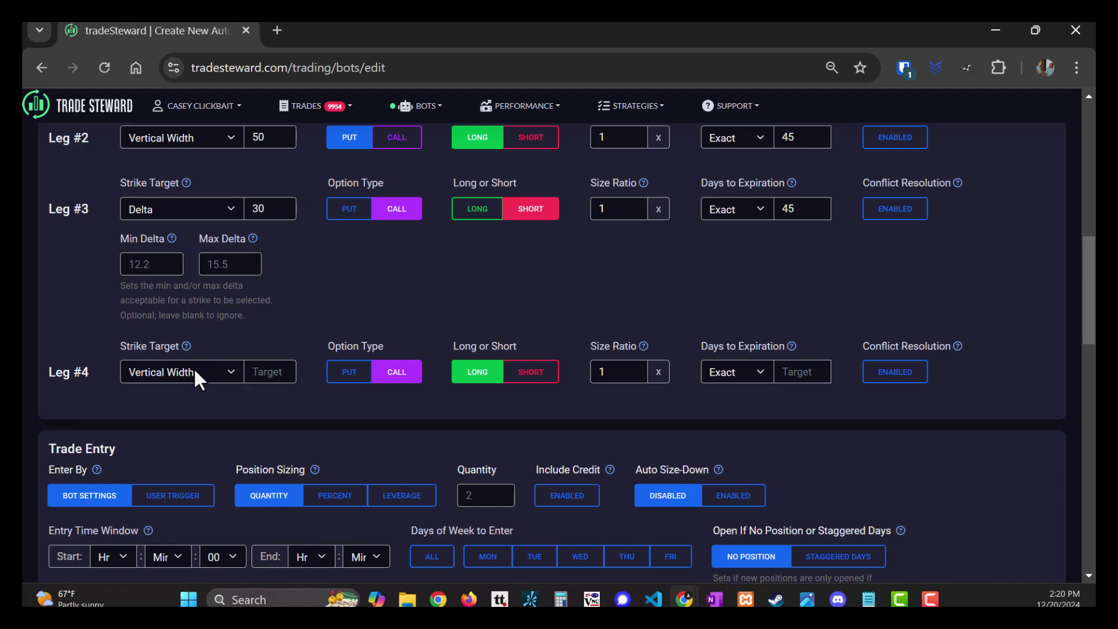
click(245, 368)
text(50)
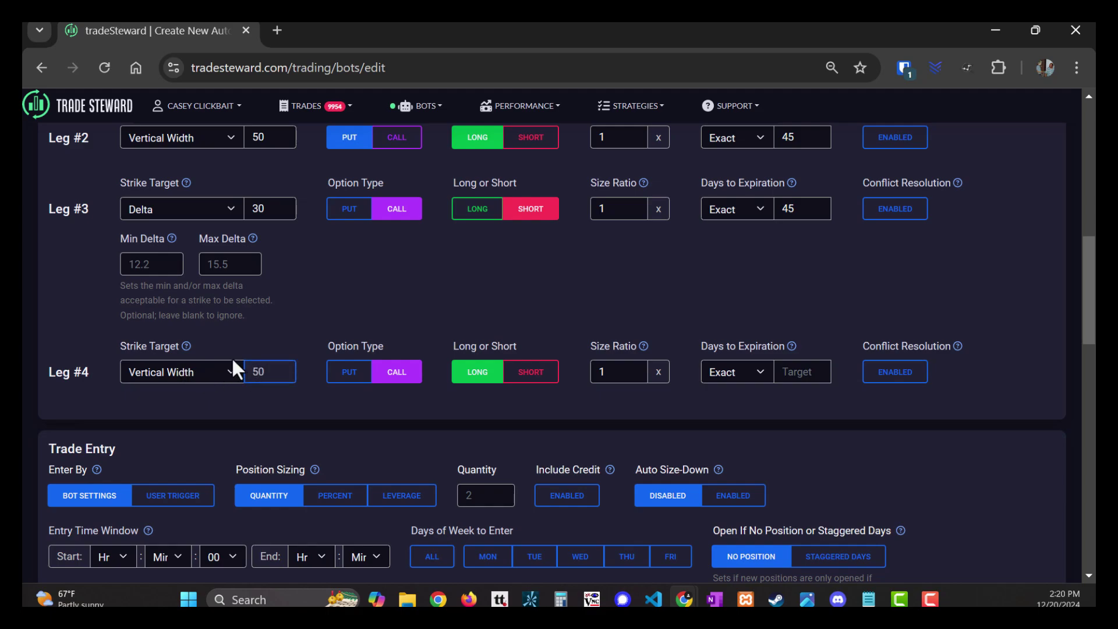
click(797, 371)
text(45)
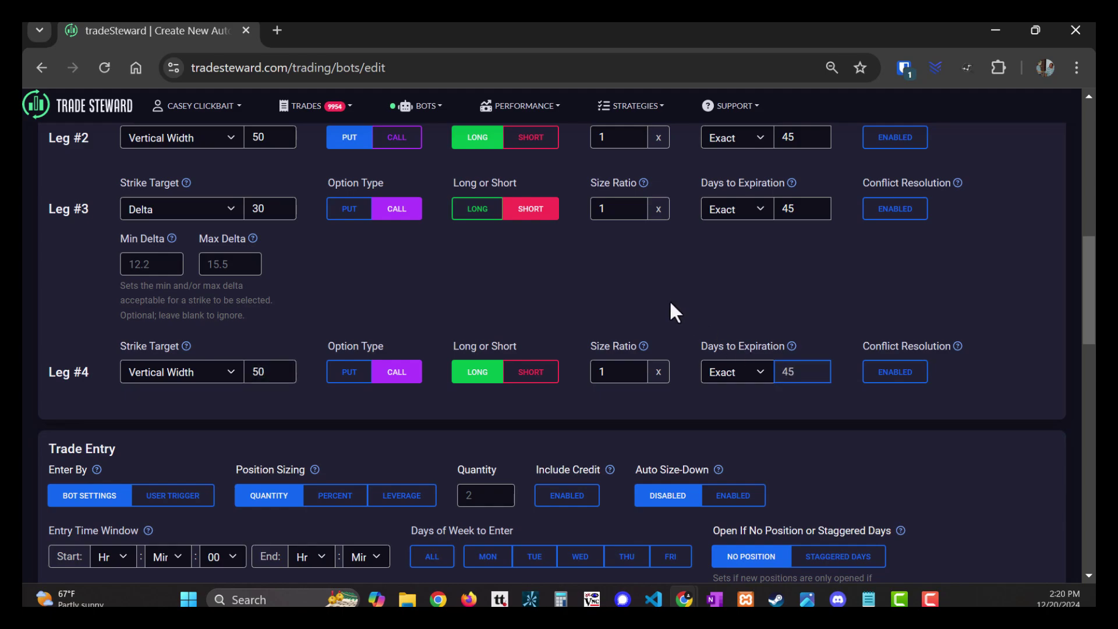
click(665, 286)
Set quantity 1, an entry window of 9:32 to 9:37, and entries on all weekdays
scroll(239, 340, down, 1)
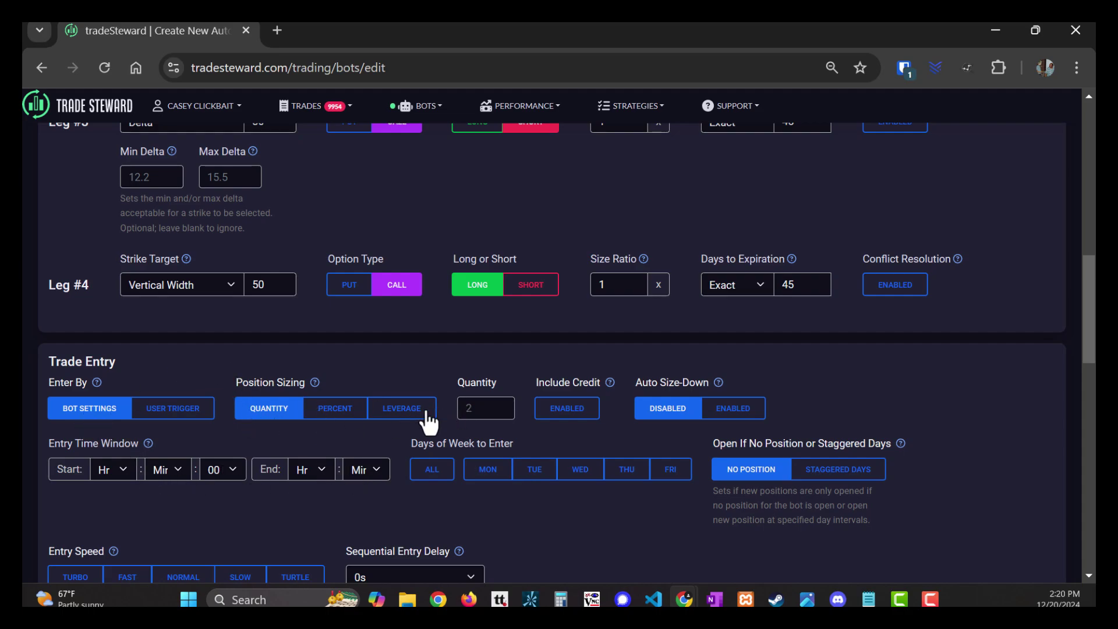
click(466, 409)
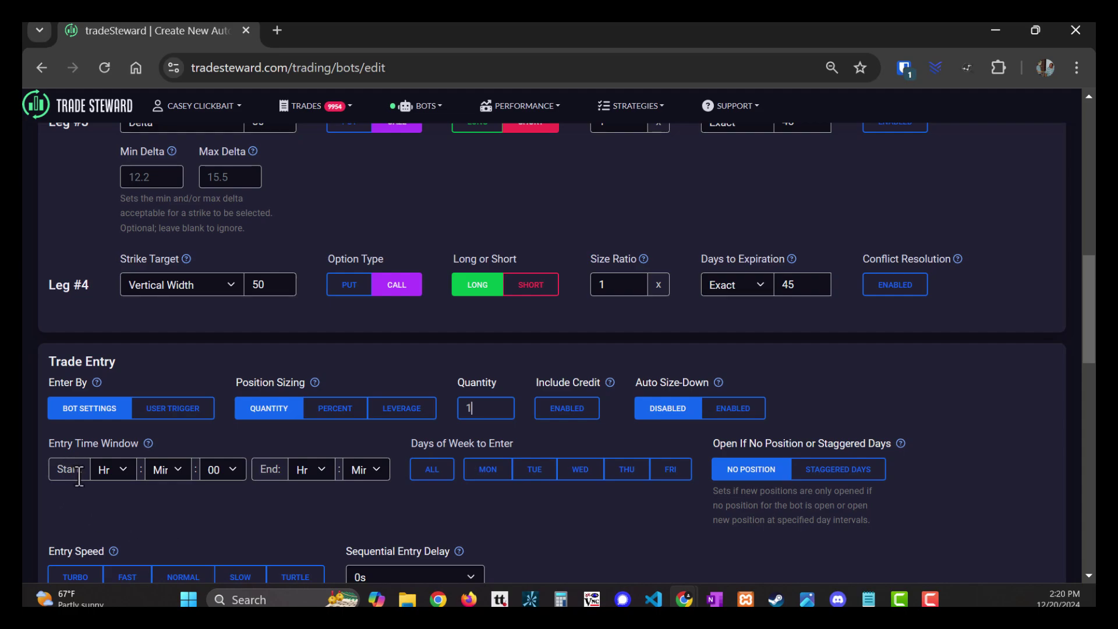
click(121, 469)
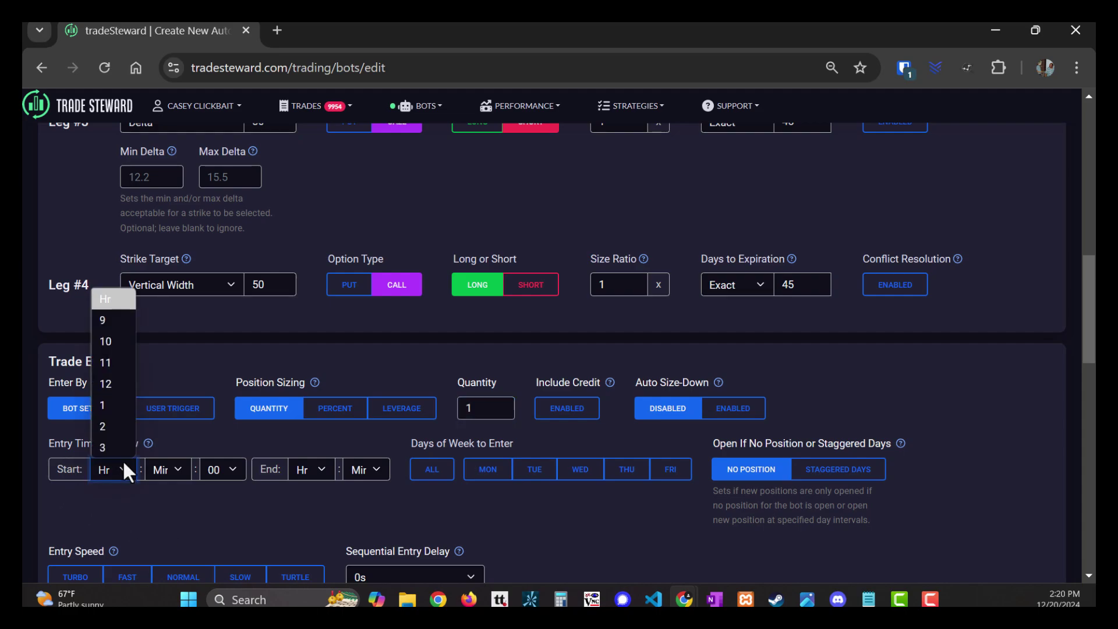
click(115, 319)
click(167, 469)
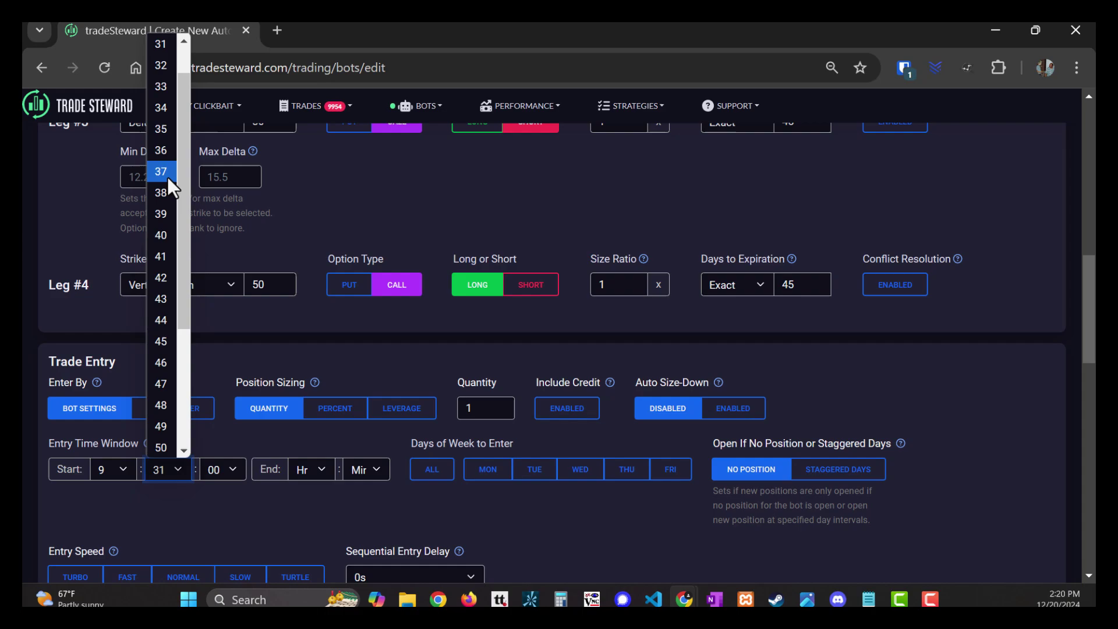
click(166, 69)
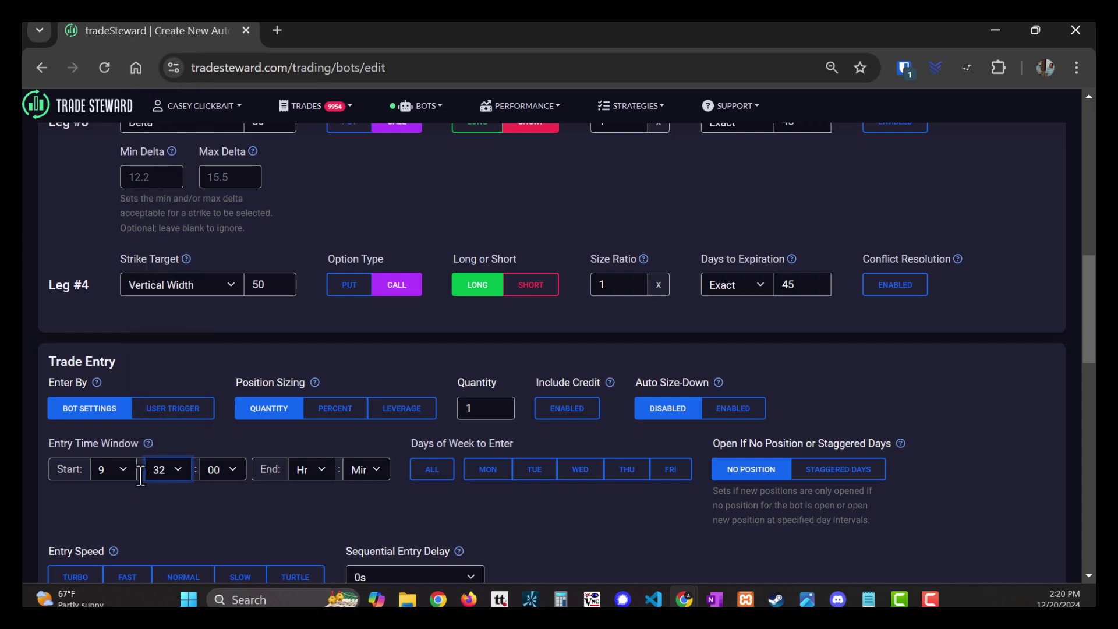
click(322, 469)
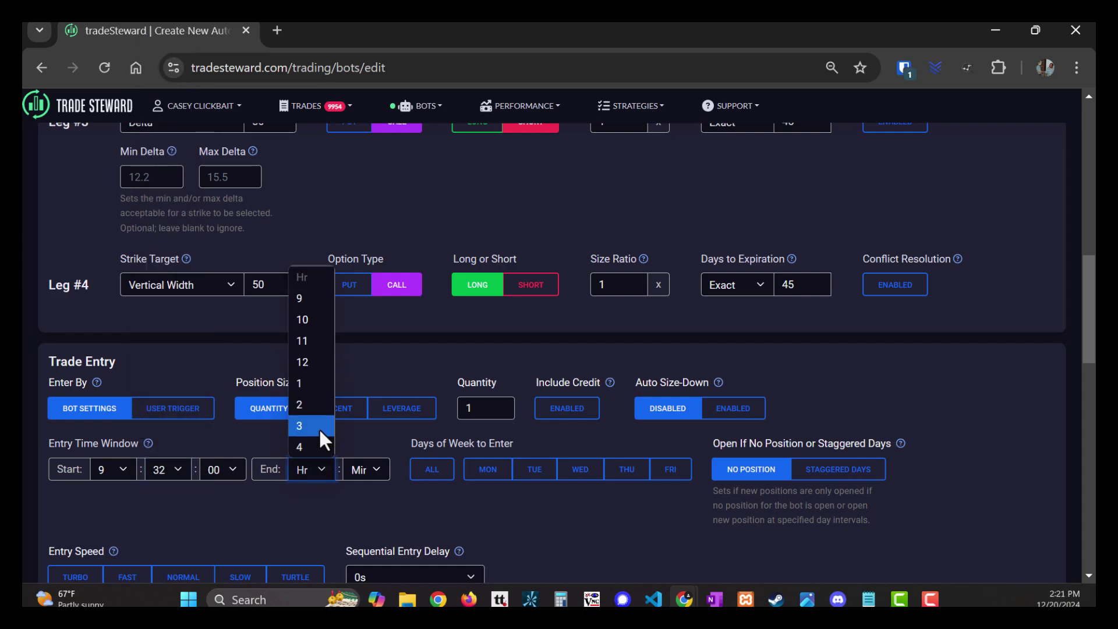
click(295, 296)
click(360, 467)
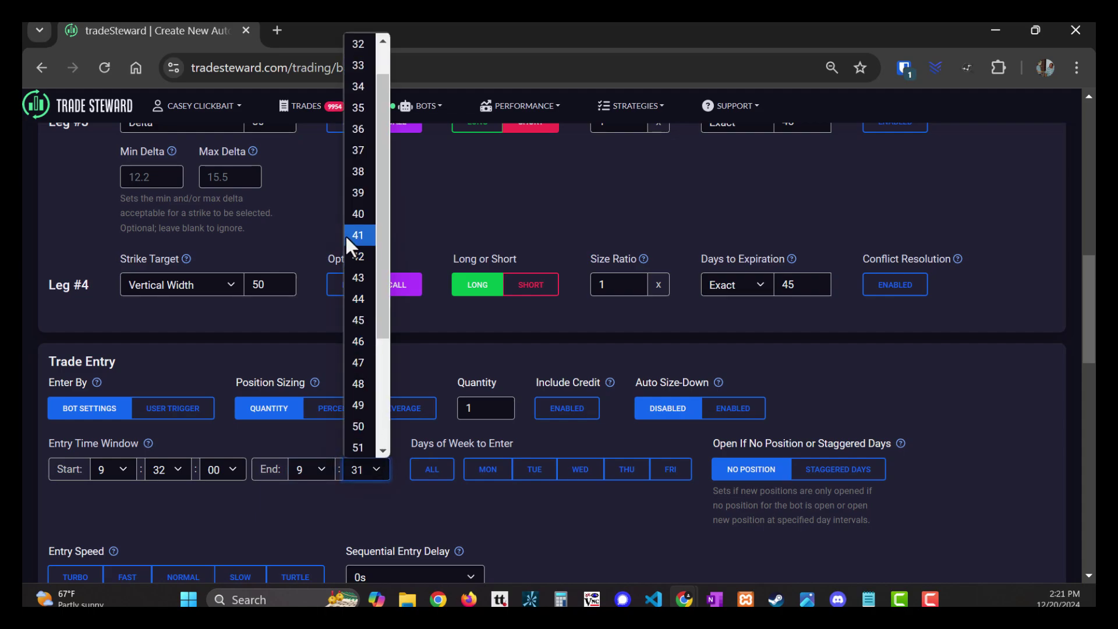
click(358, 151)
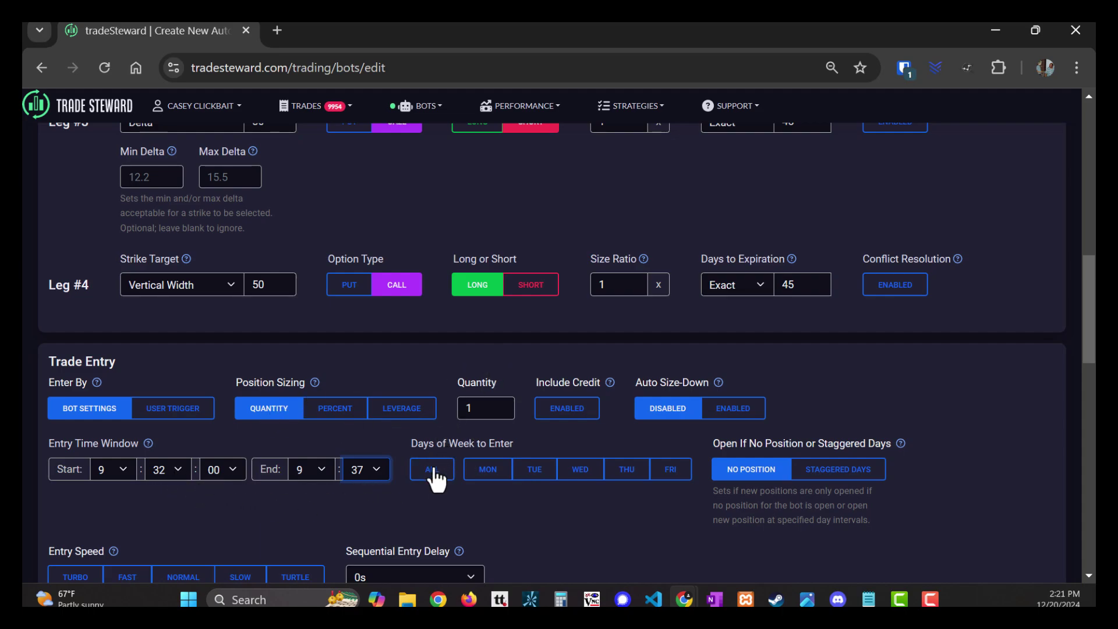
click(418, 476)
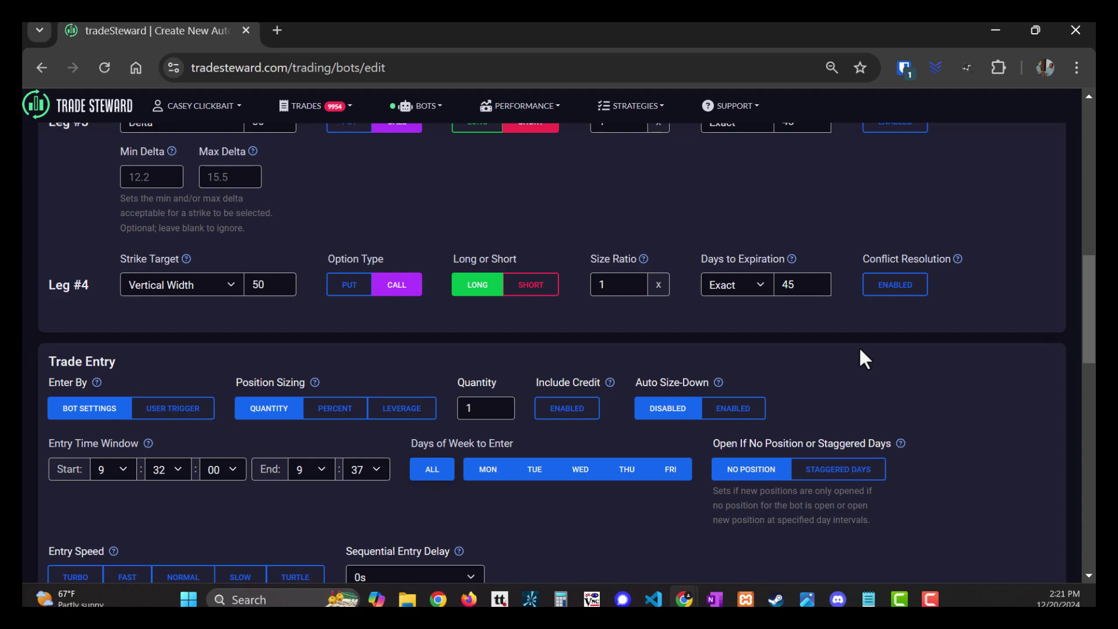
Switch to staggered-day entries with a 1-day entry interval and Fast entry speed
click(830, 472)
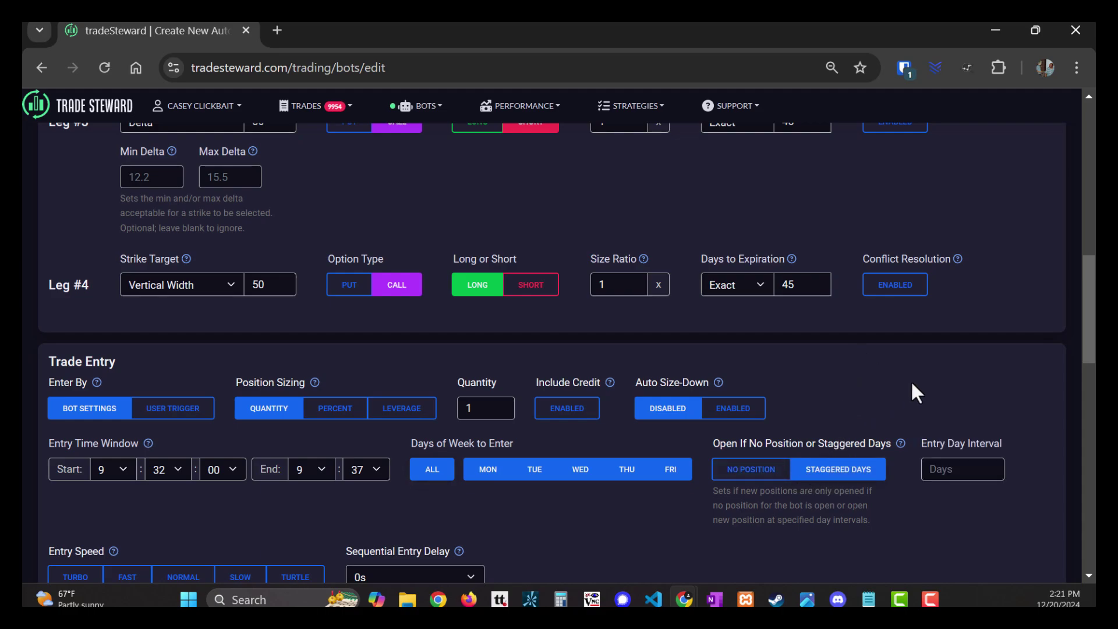
scroll(909, 384, down, 2)
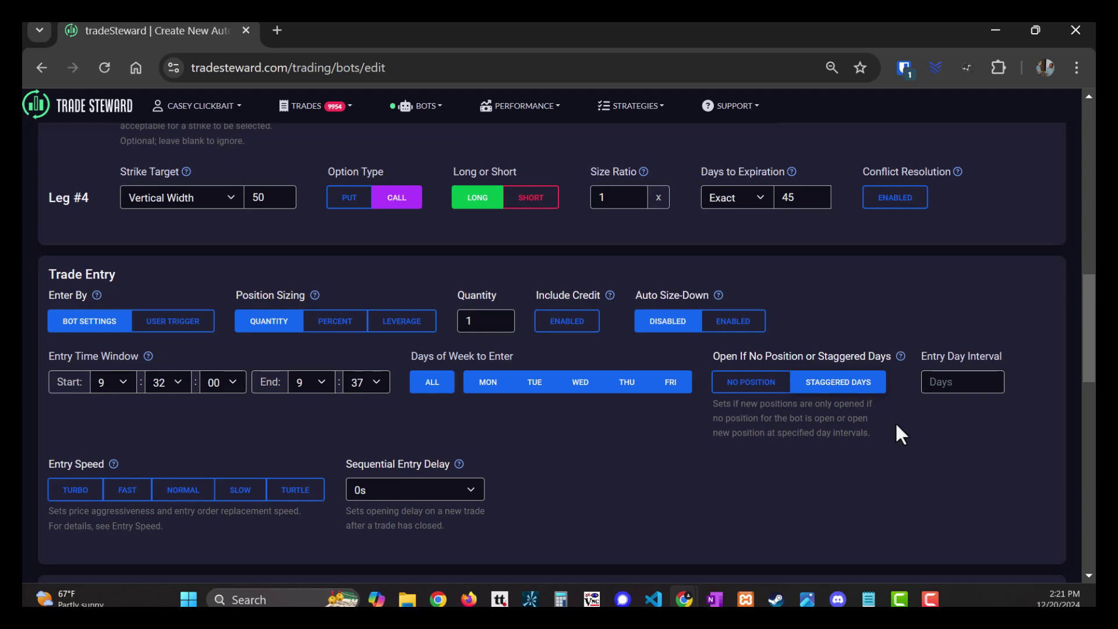
click(932, 378)
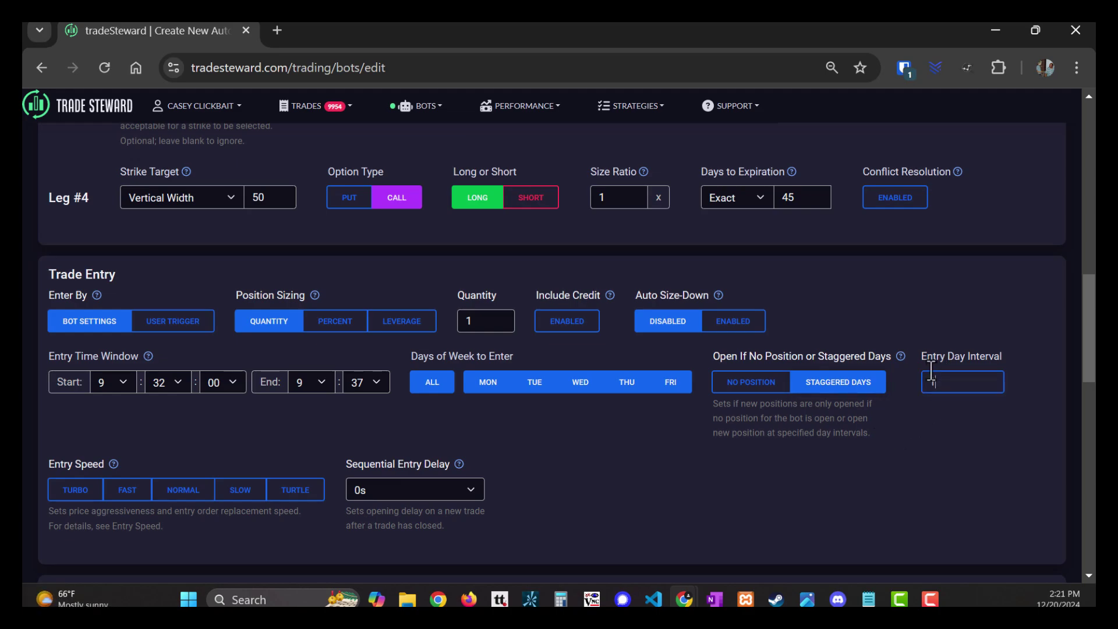
text(1)
click(622, 482)
scroll(602, 473, down, 2)
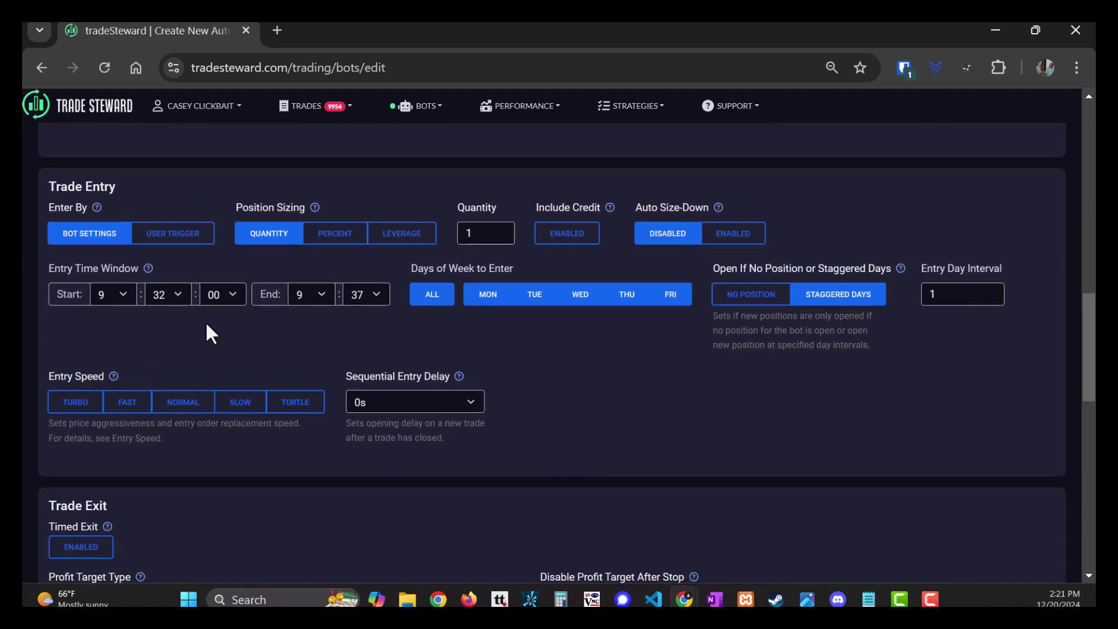
click(128, 406)
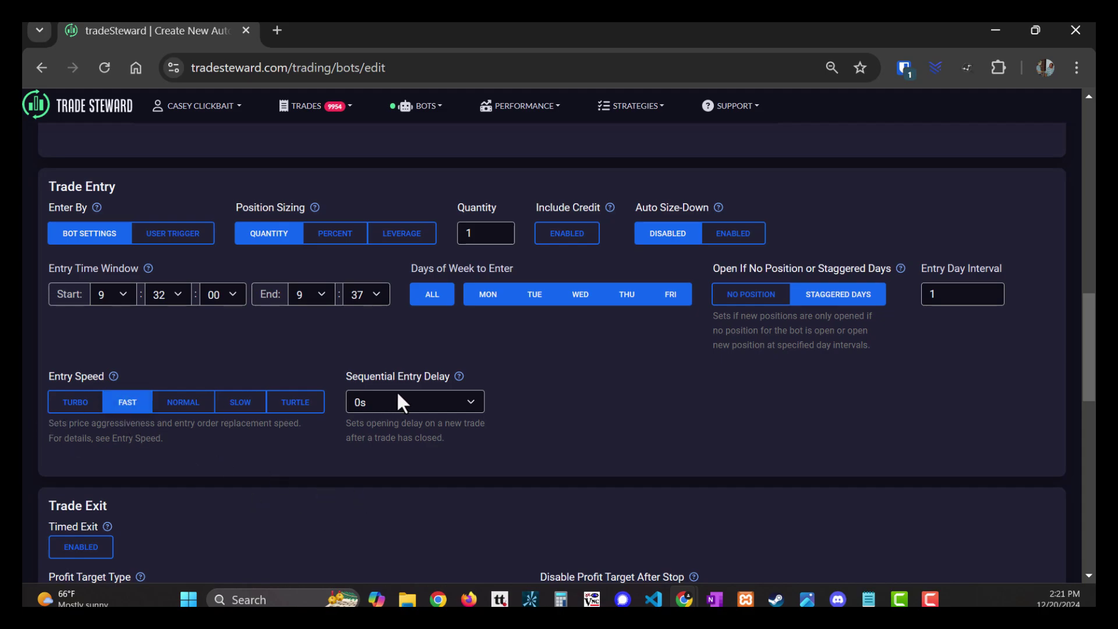
Set the trade exit to a Percent Profit Target of 50%
scroll(260, 453, down, 4)
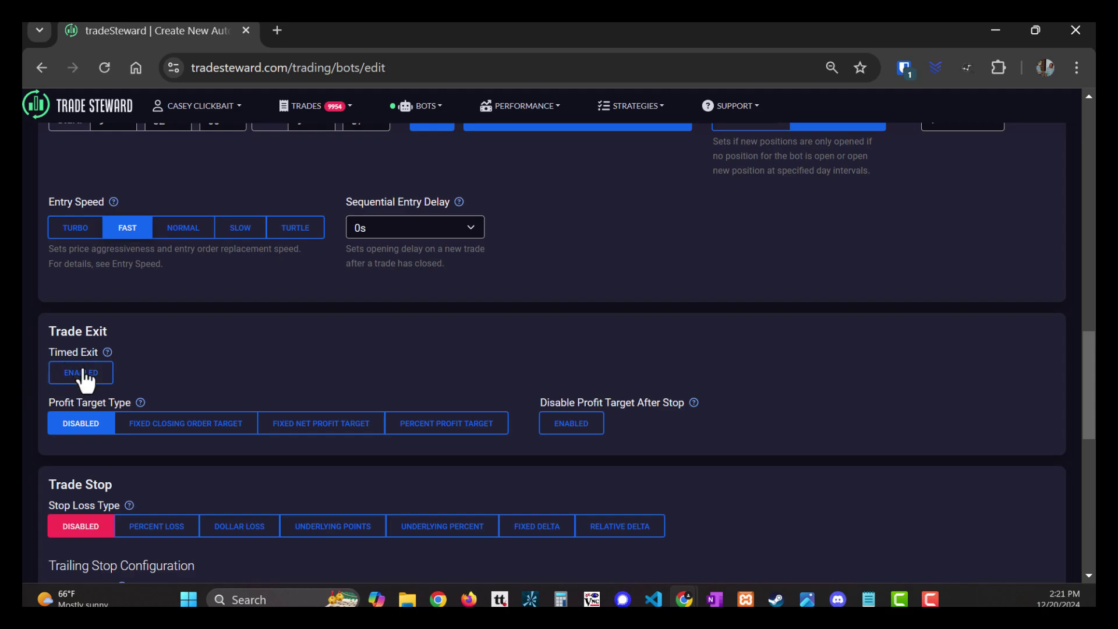
click(451, 435)
click(588, 425)
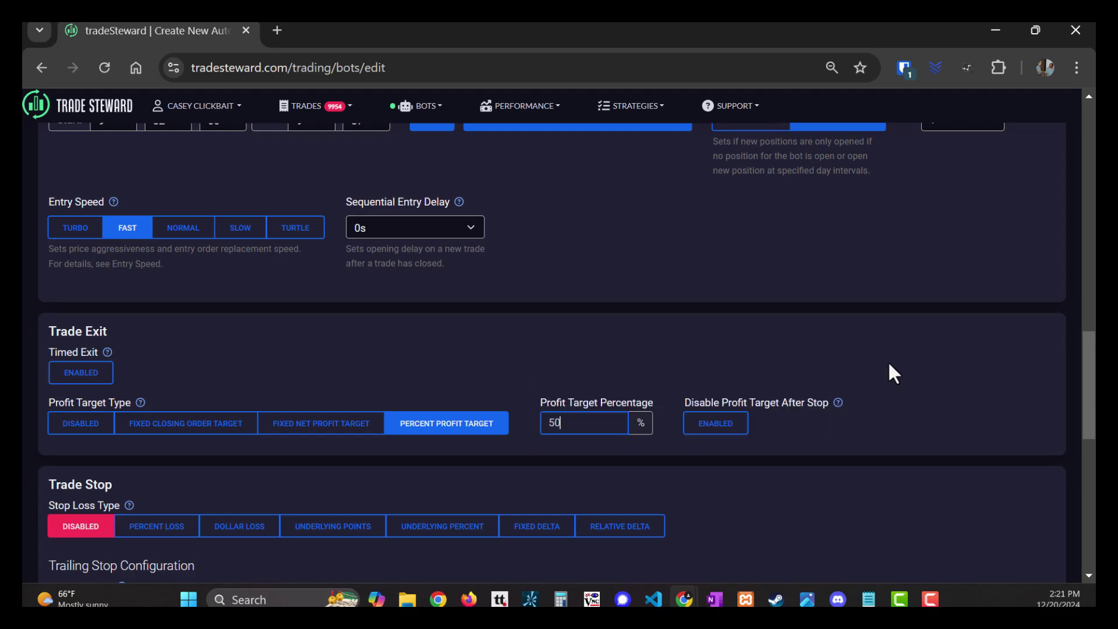
scroll(179, 472, down, 1)
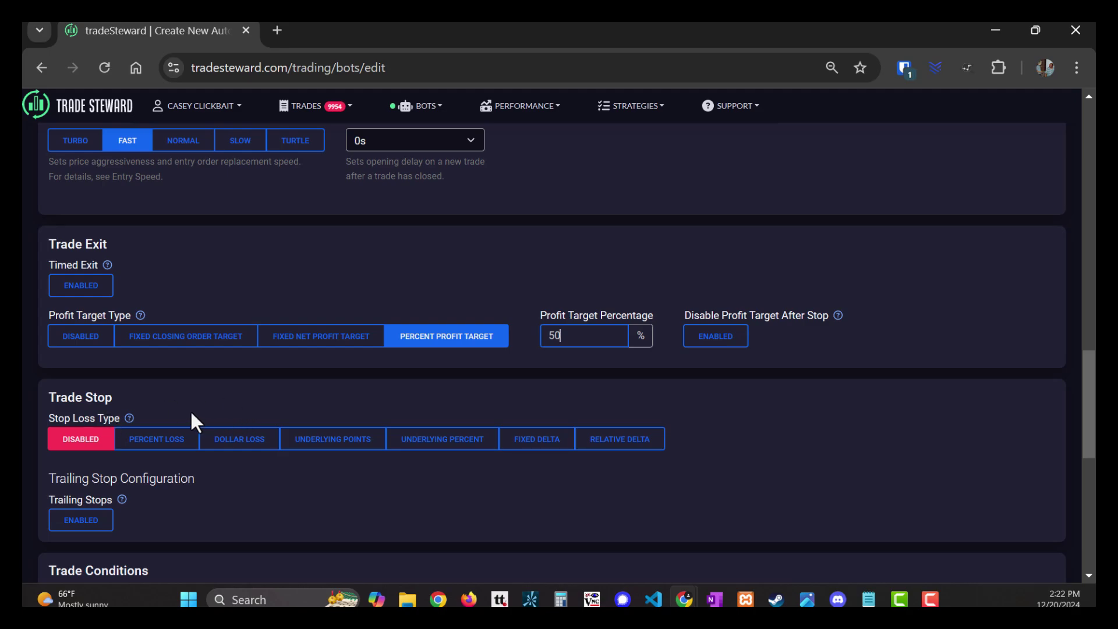
scroll(450, 437, down, 3)
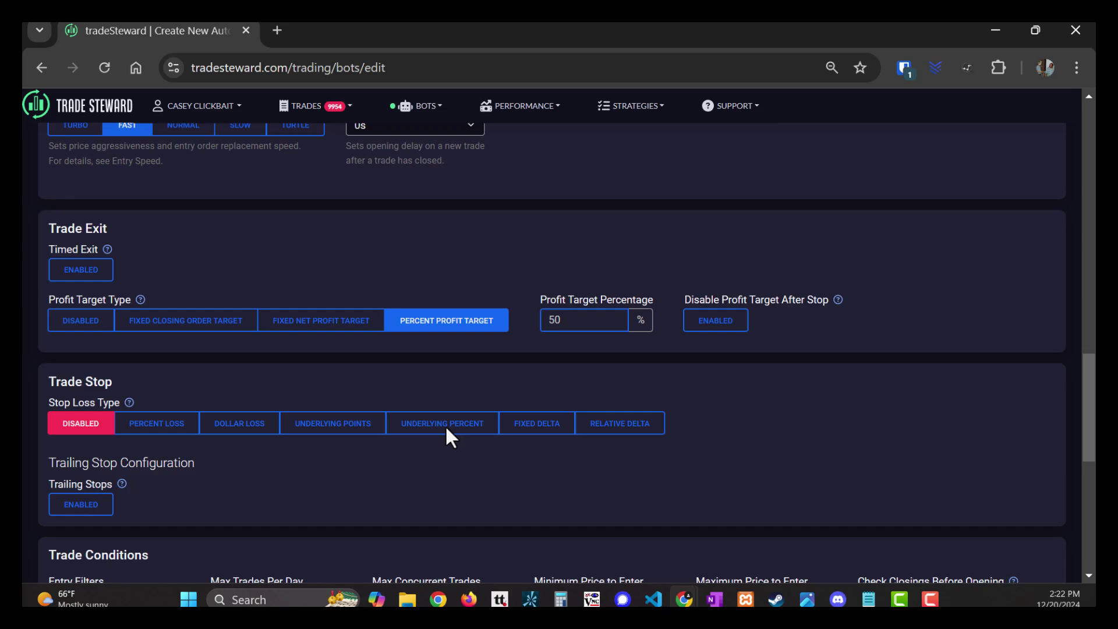
Create the SPX Iron Condor bot from the completed form
scroll(239, 399, down, 6)
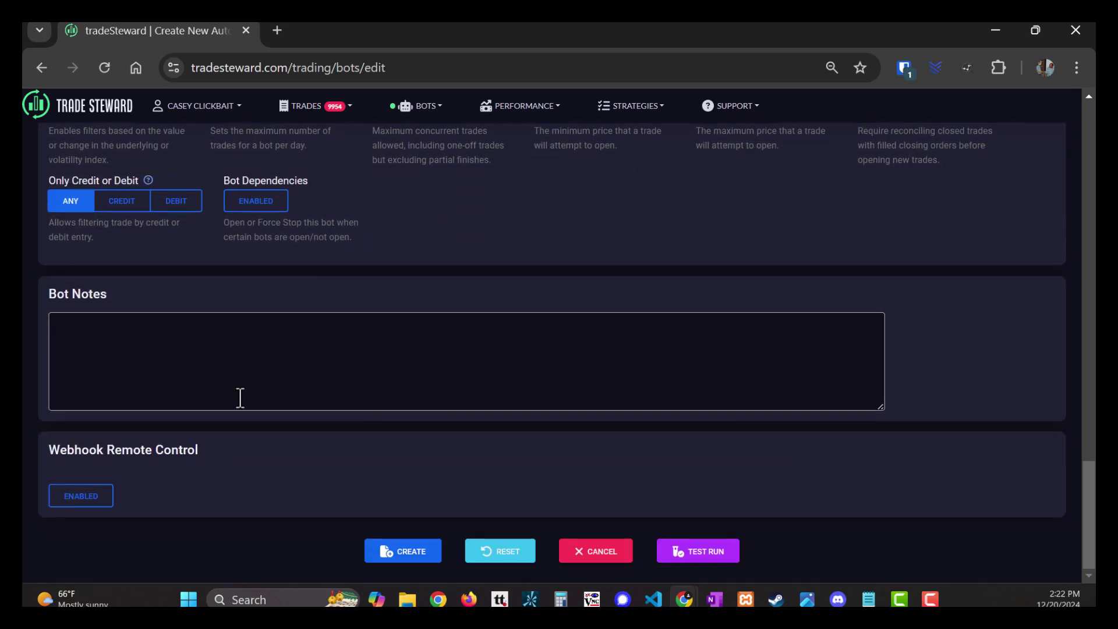
click(415, 554)
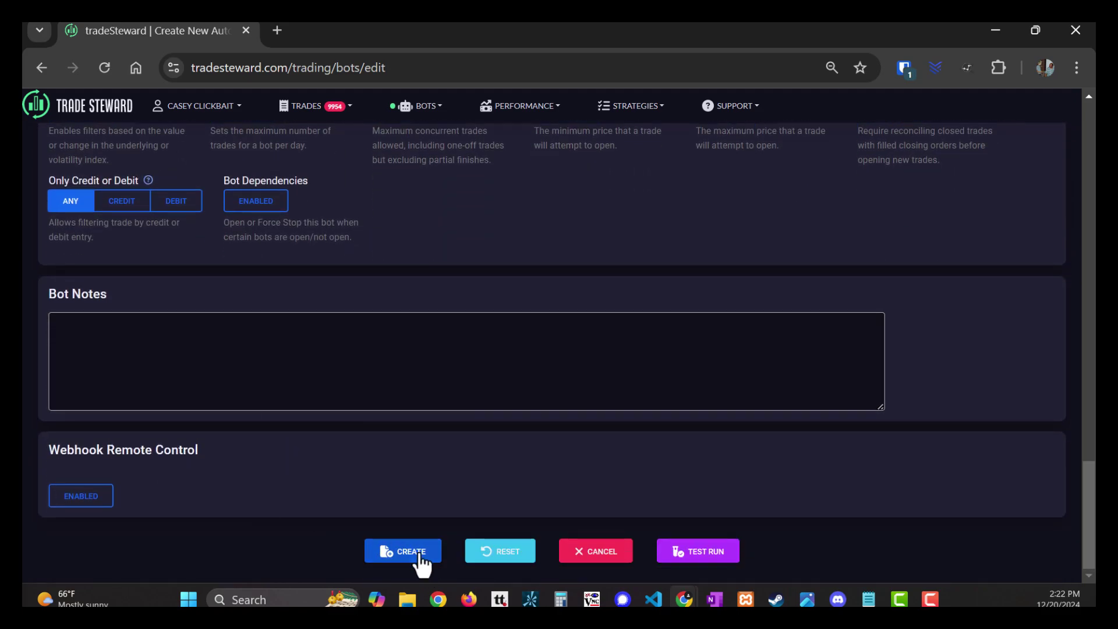